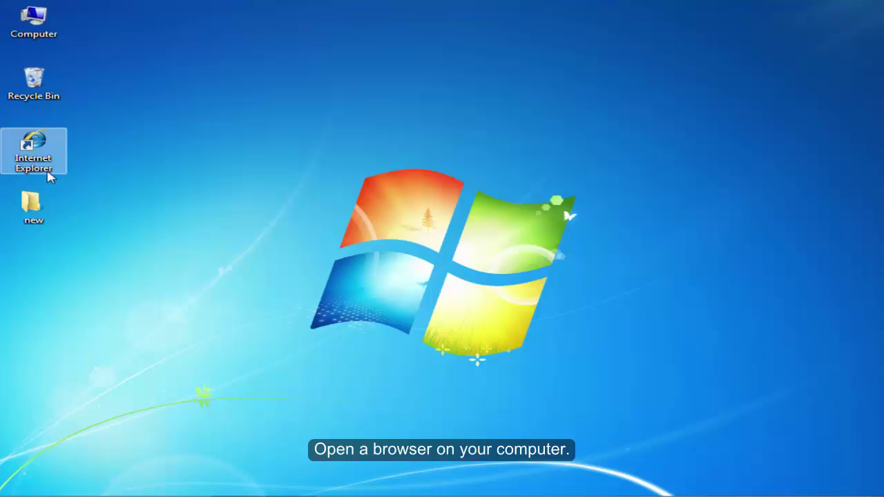
- Launch Internet Explorer and load the router setup address 192.168.0.1
double_click(48, 176)
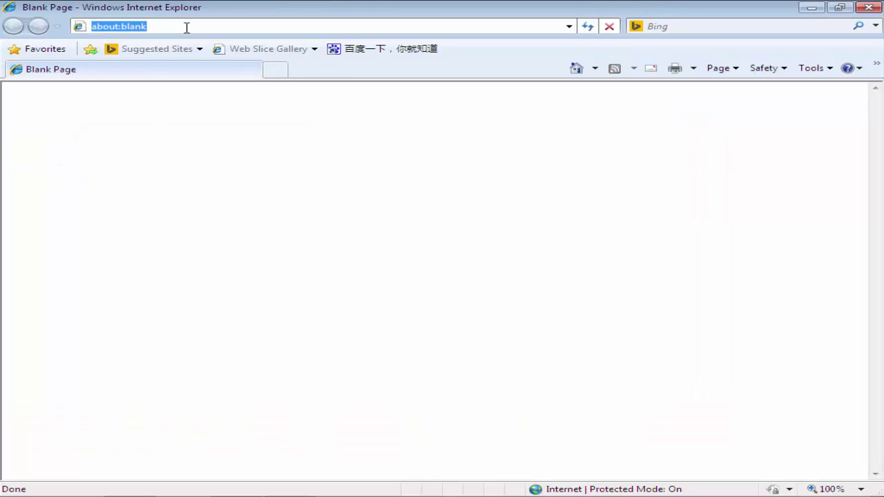
click(187, 26)
key(BackSpace)
key(BackSpace)
key(BackSpace)
key(BackSpace)
key(BackSpace)
key(BackSpace)
key(BackSpace)
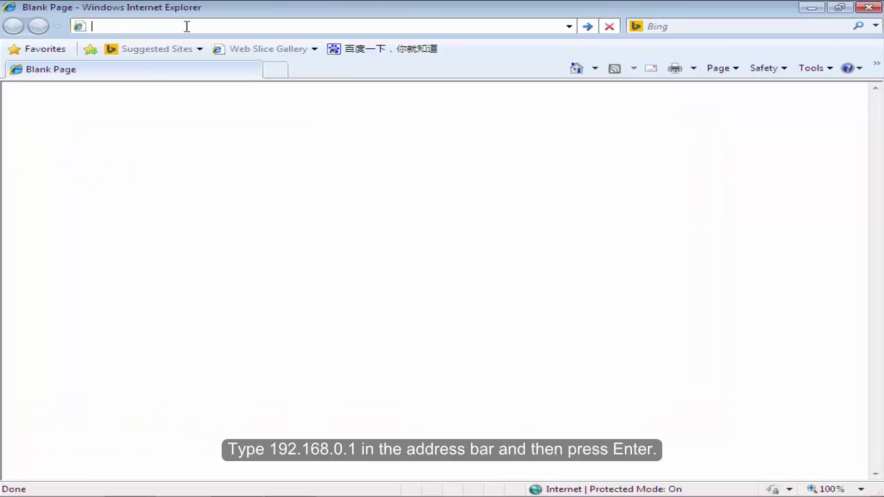
text(192.1)
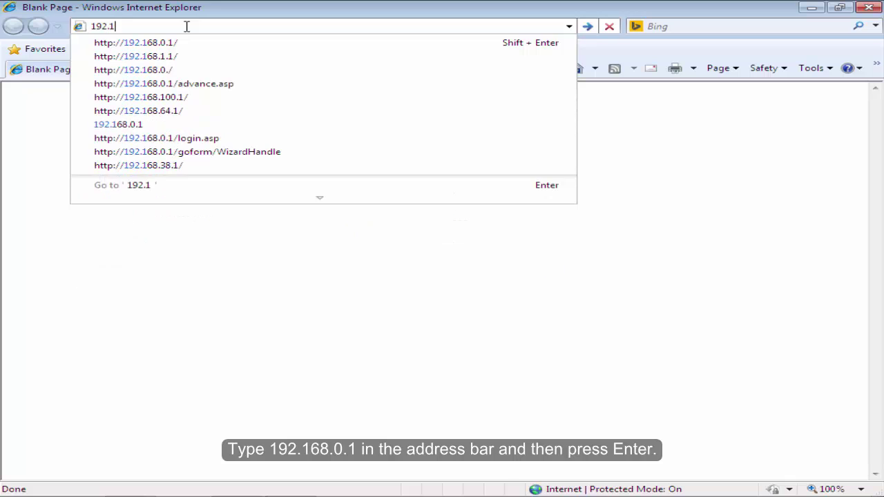
text(68.0.1)
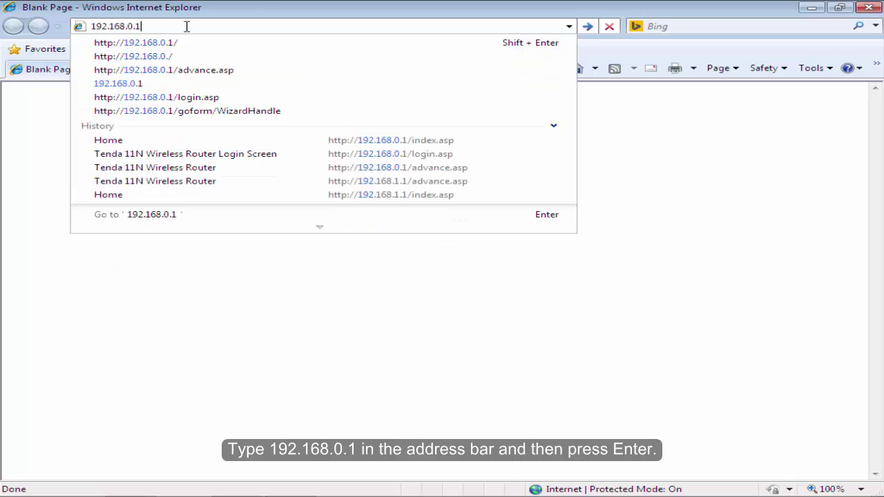
key(Return)
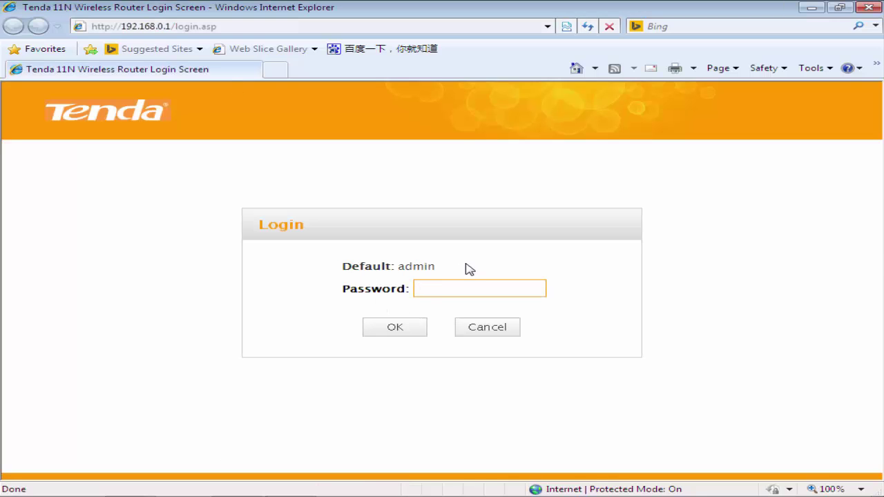
drag(462, 270, 335, 265)
click(482, 308)
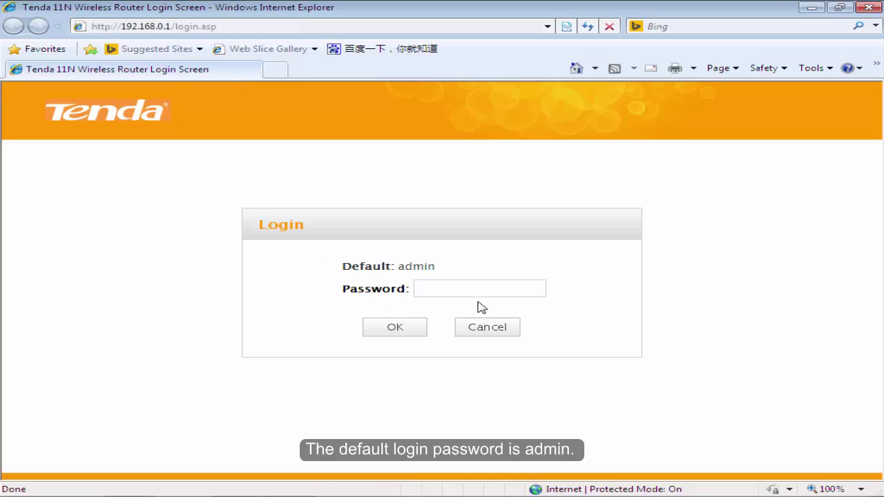
click(465, 288)
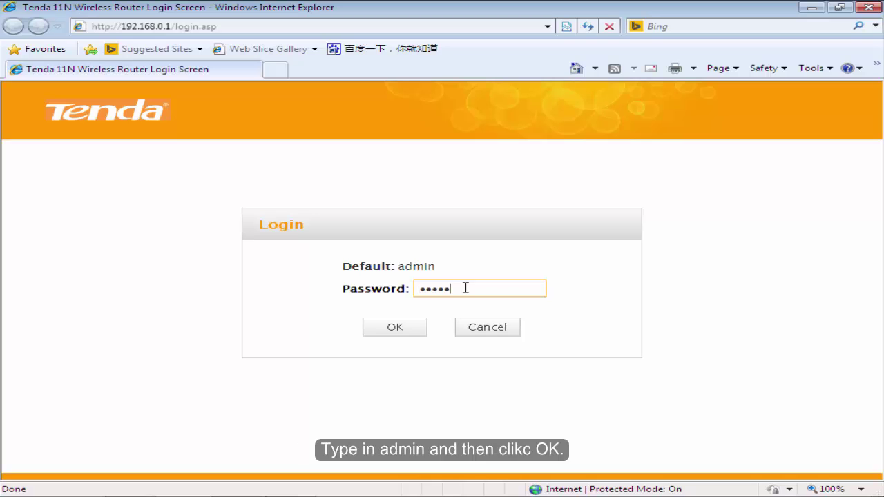
click(417, 334)
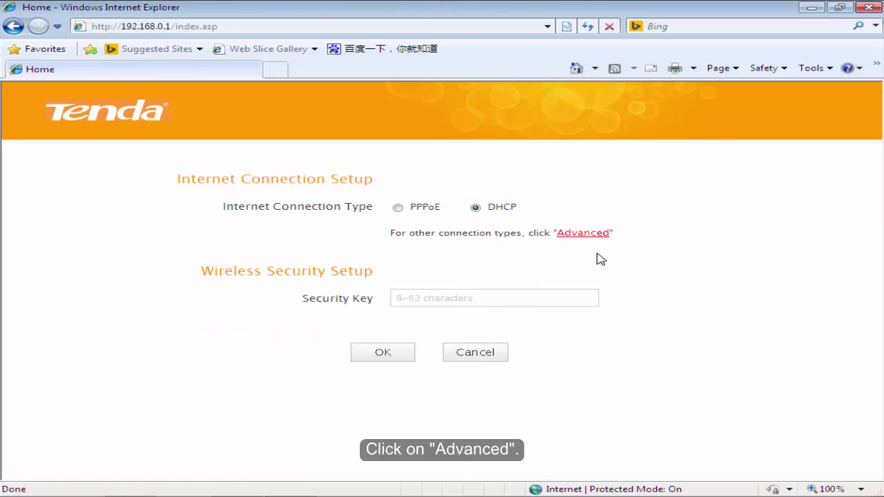
- Set WAN Medium Type to Wireless WAN in the Advanced settings
click(565, 236)
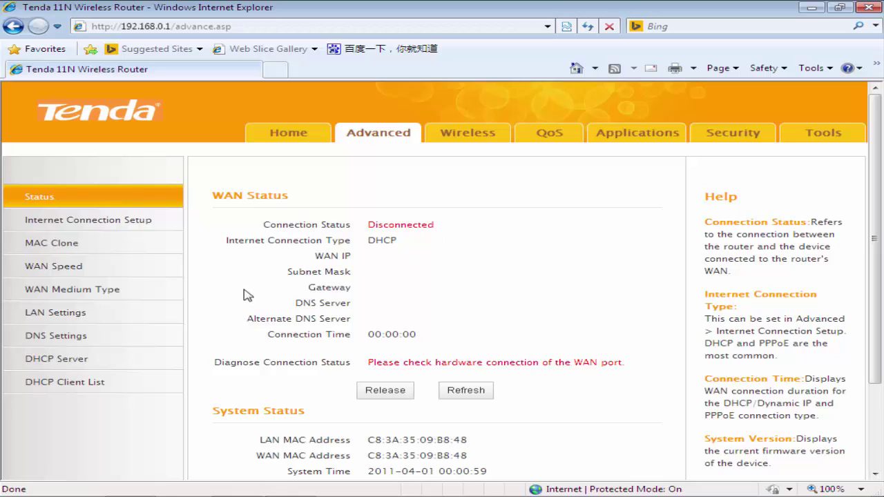
click(66, 299)
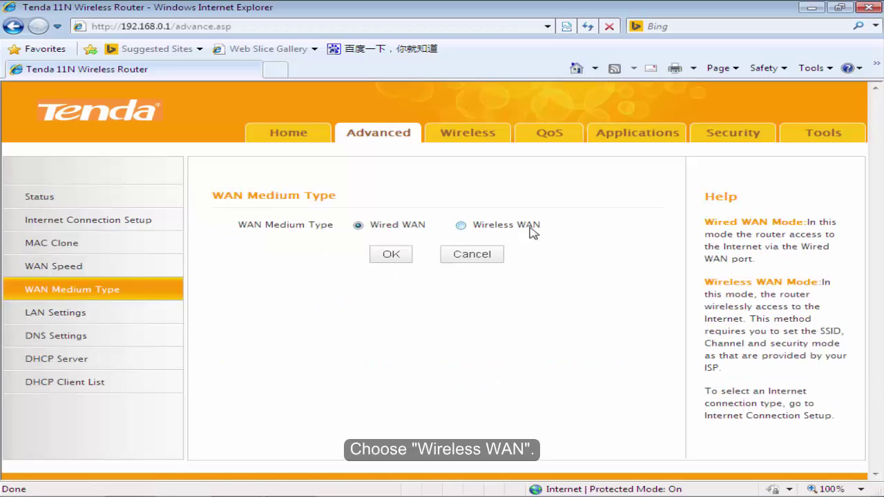
click(467, 228)
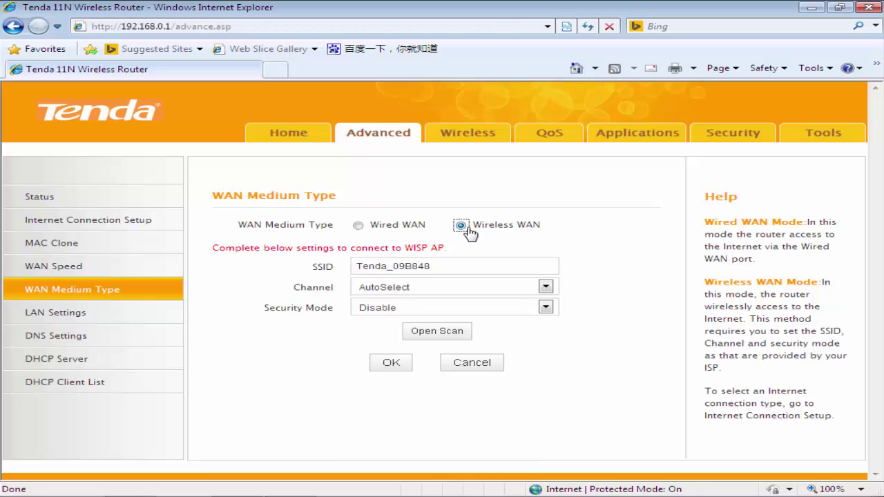
click(433, 333)
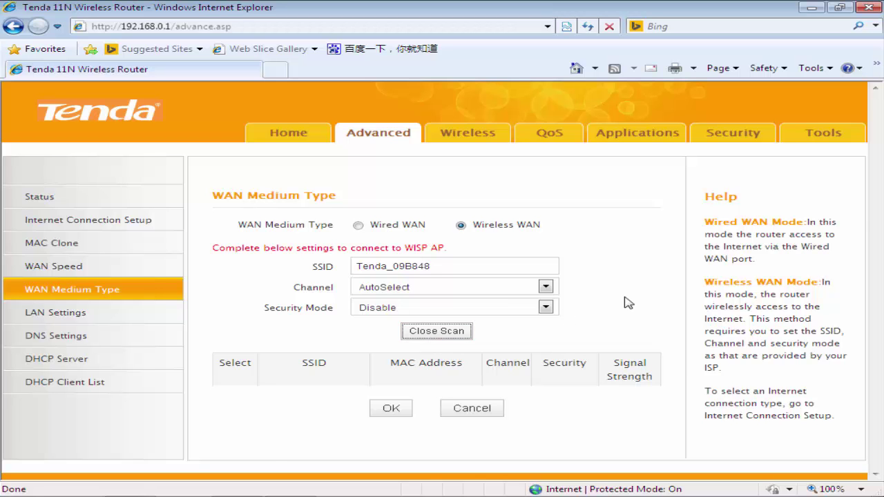
drag(881, 198, 878, 364)
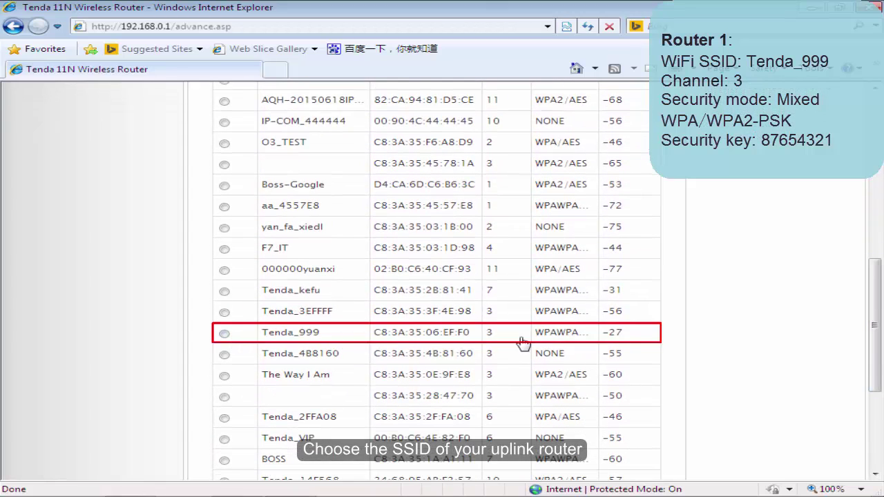
click(224, 334)
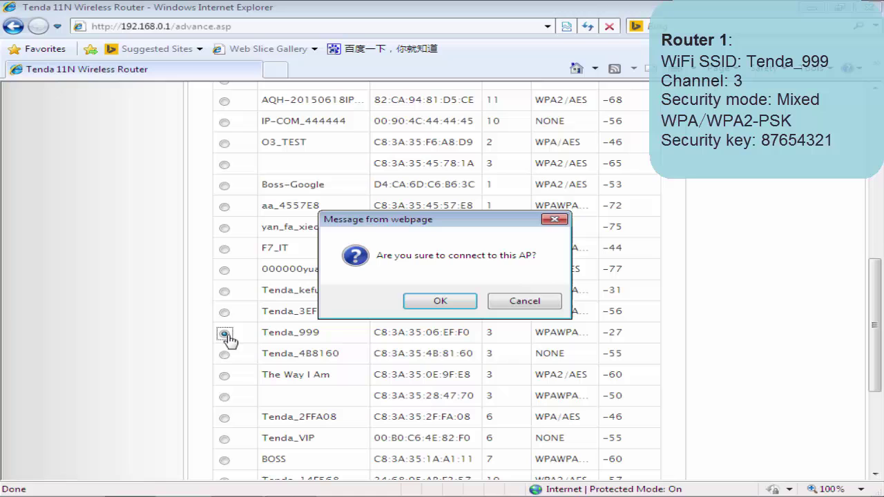
click(439, 301)
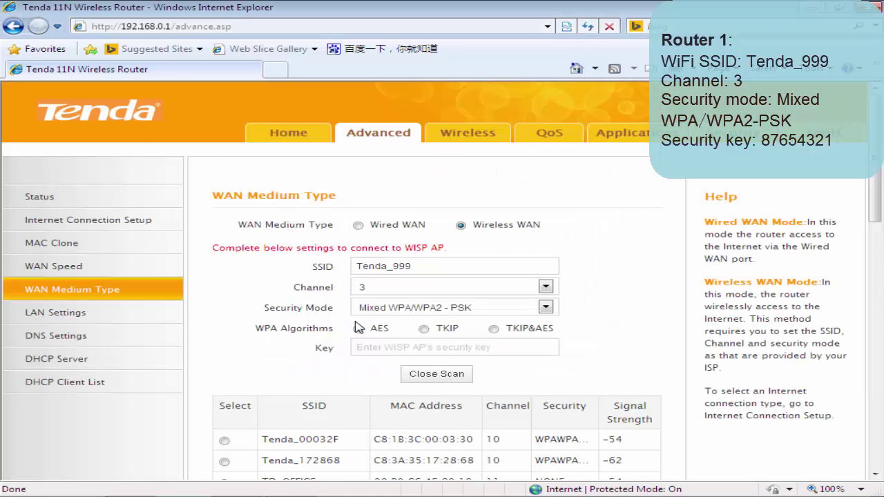
click(410, 348)
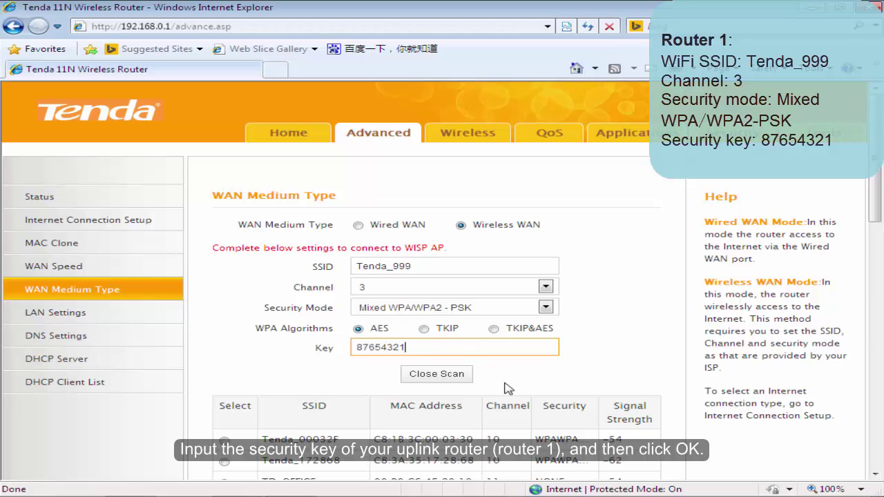
click(453, 379)
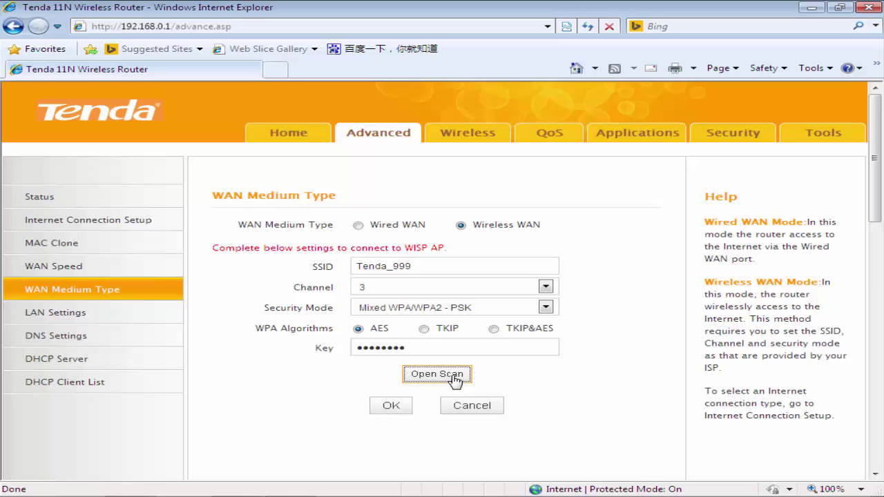
- Save the Tenda_999 wireless WAN settings and let the router reboot
click(384, 412)
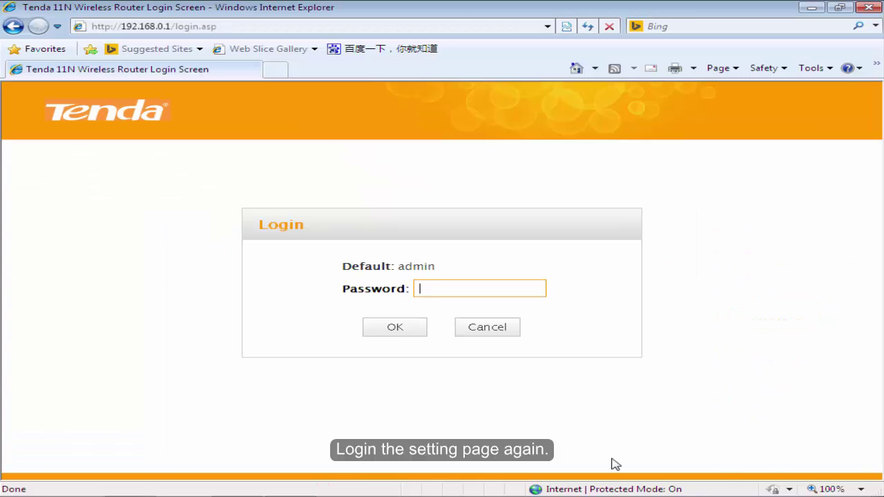
click(465, 288)
text(m)
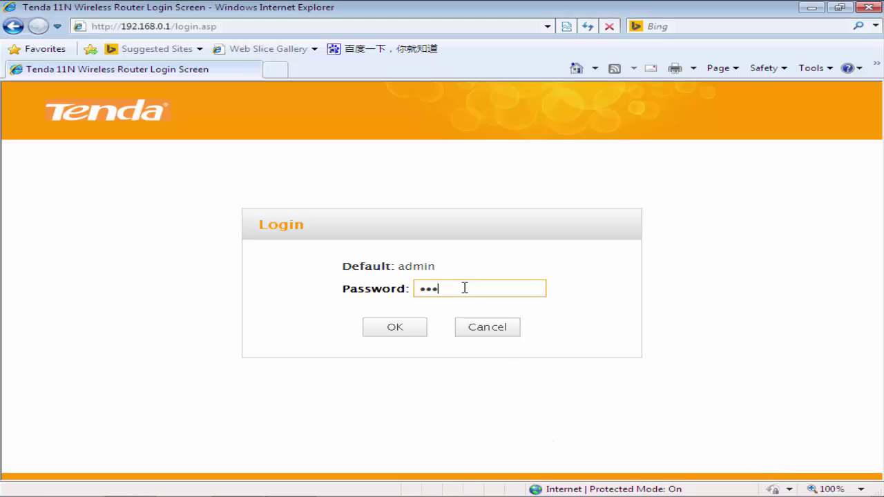
key(Return)
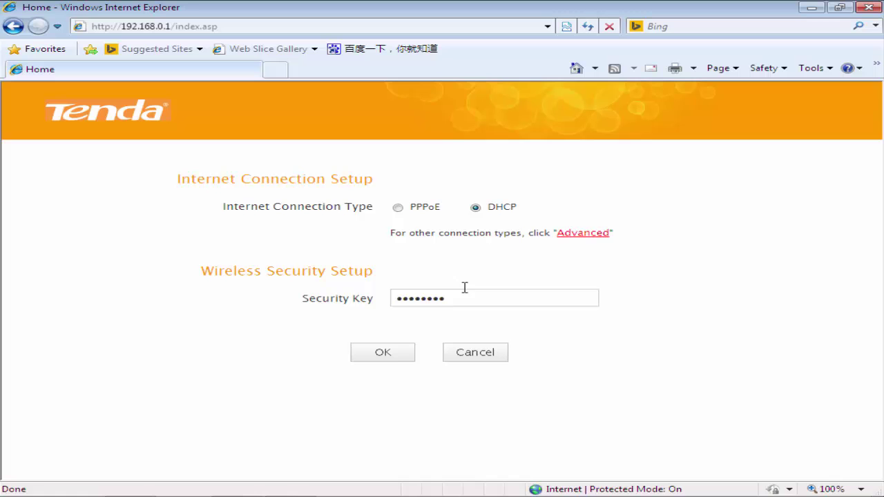
click(588, 234)
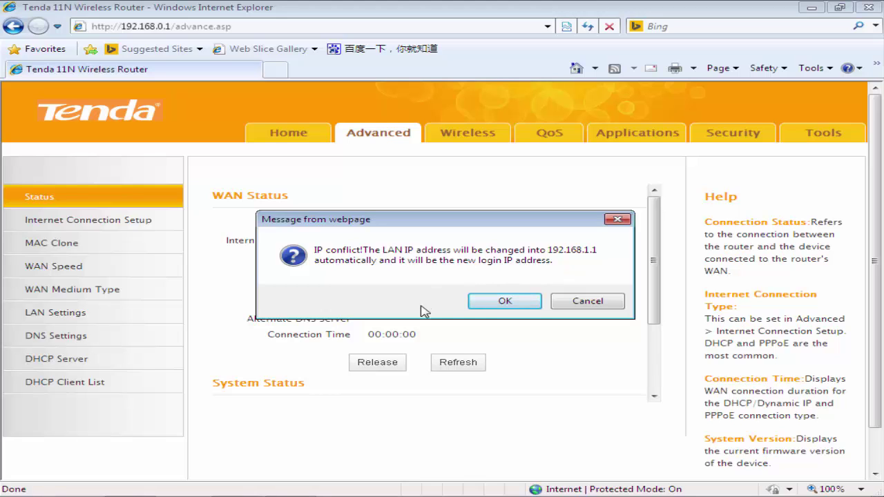
click(511, 306)
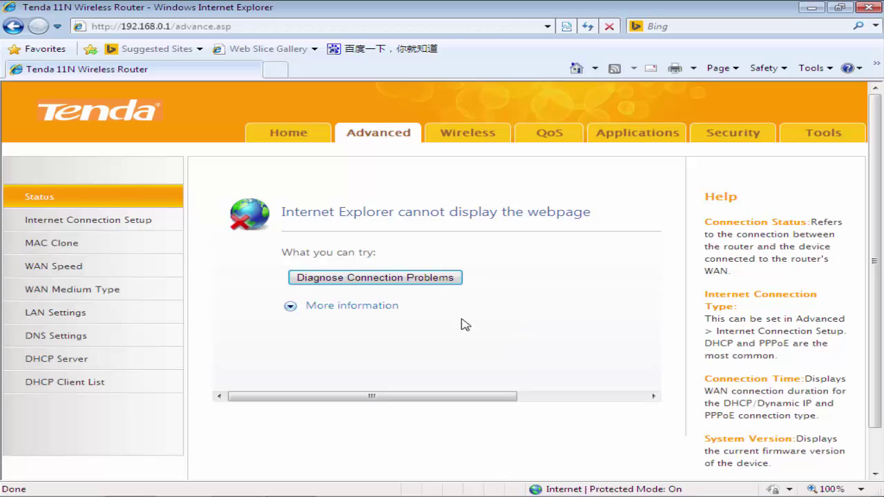
- Load the router login page at the new address 192.168.1.1
click(251, 27)
key(BackSpace)
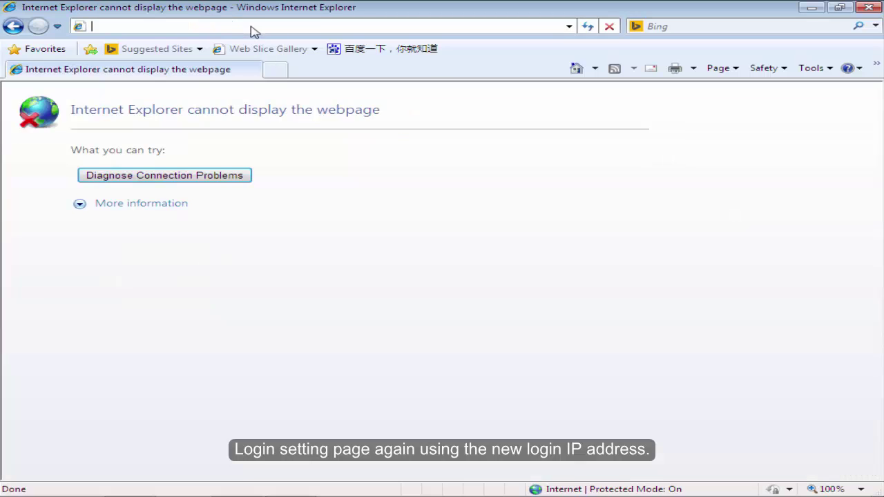
text(192.)
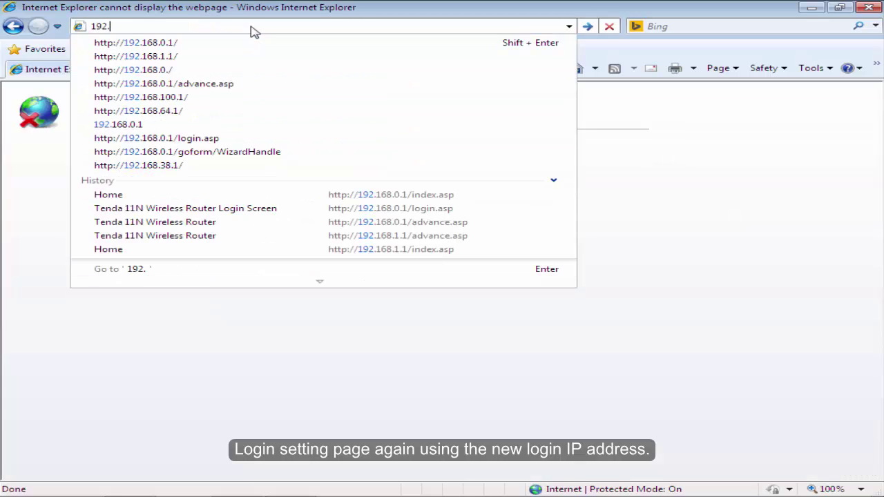
text(168.)
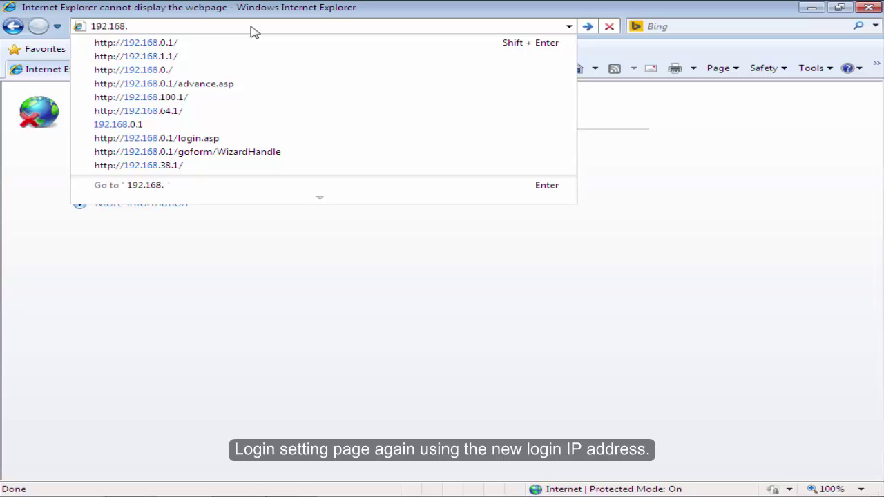
text(1.)
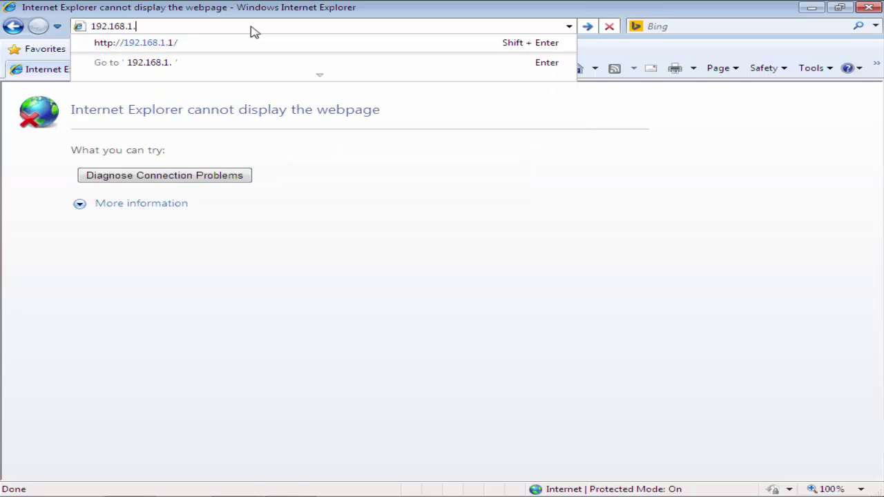
text(1)
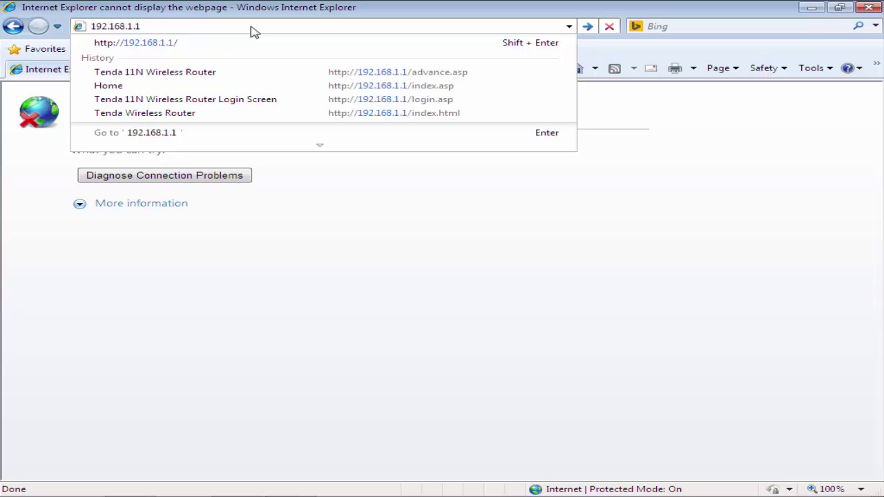
key(Return)
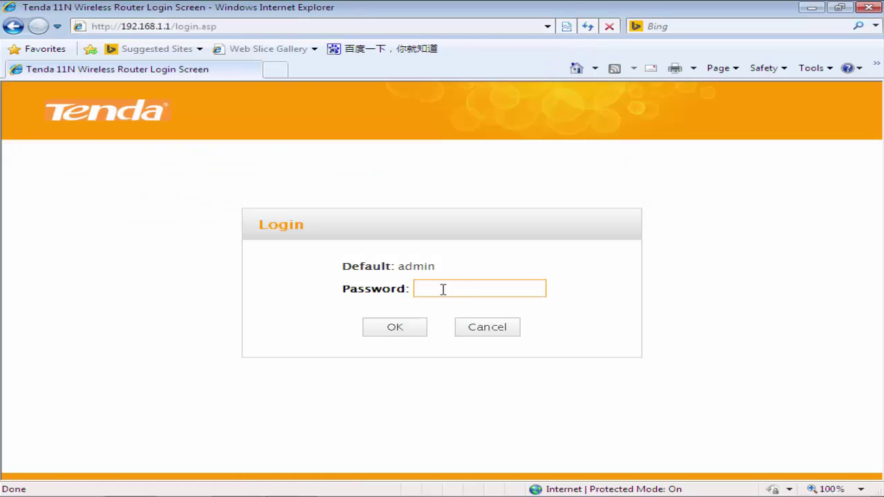
- Log in and view the Advanced status showing the WAN Connected with IP 192.168.0.100
click(394, 335)
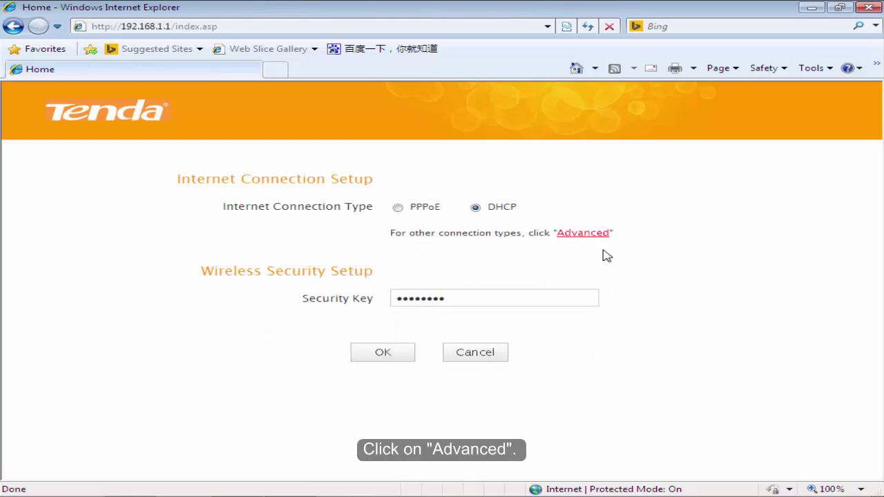
click(583, 233)
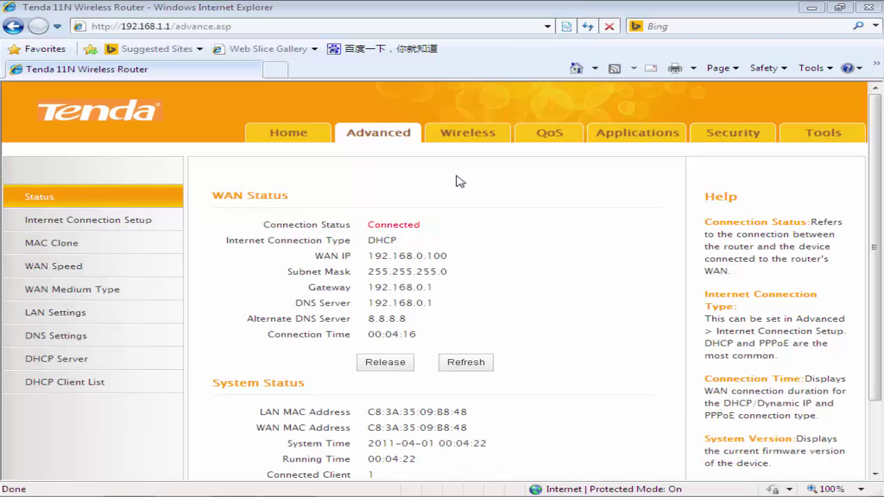
- Change the secondary SSID to ABC in Wireless Basic Settings and save it
click(468, 135)
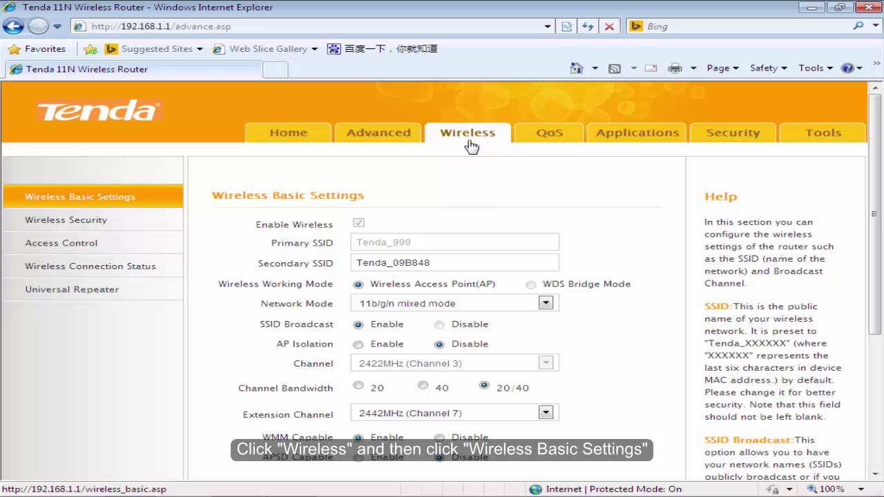
click(148, 201)
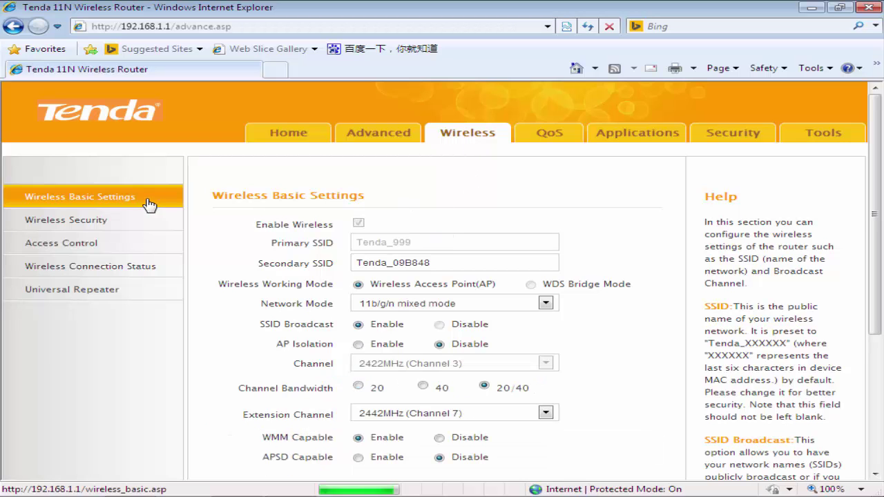
click(446, 264)
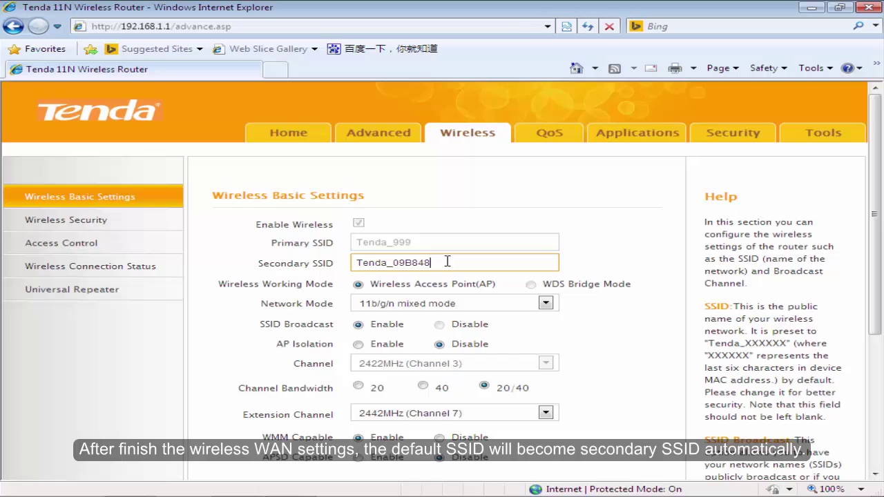
key(BackSpace)
key(BackSpace)
key(BackSpace)
key(BackSpace)
key(BackSpace)
key(BackSpace)
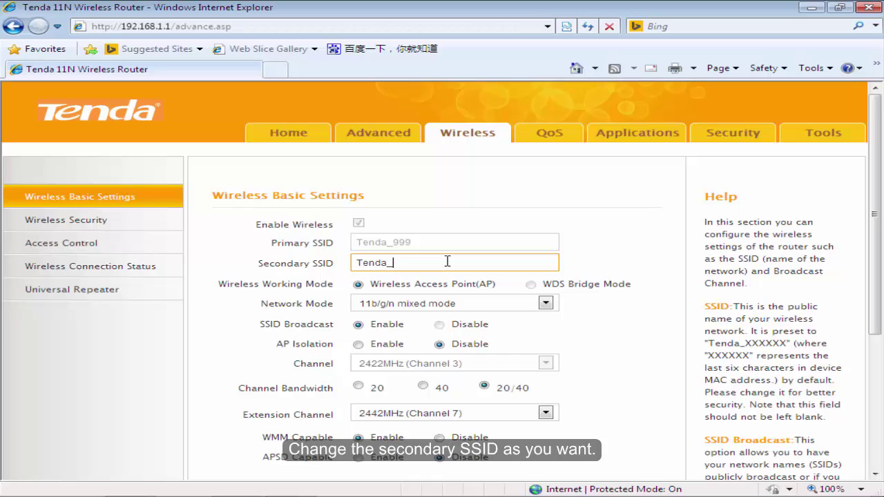
key(BackSpace)
key(BackSpace)
key(BackSpace)
text(ABC)
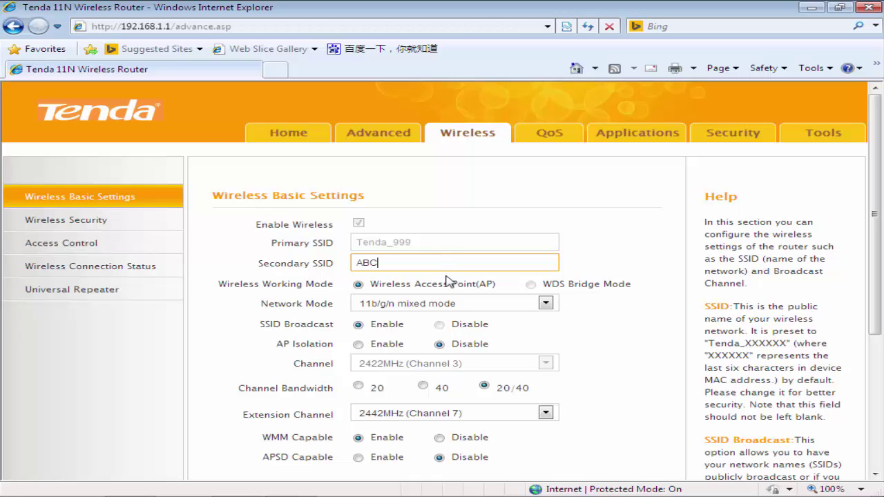
drag(878, 262, 878, 298)
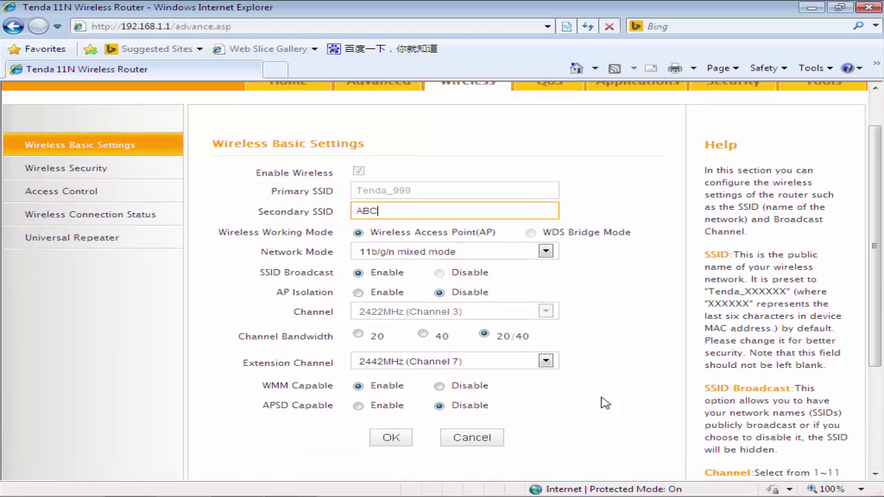
click(391, 439)
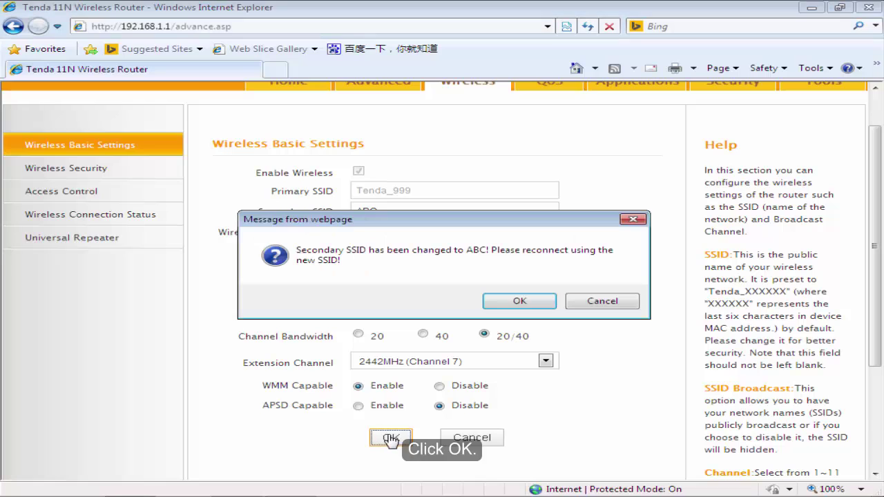
click(519, 302)
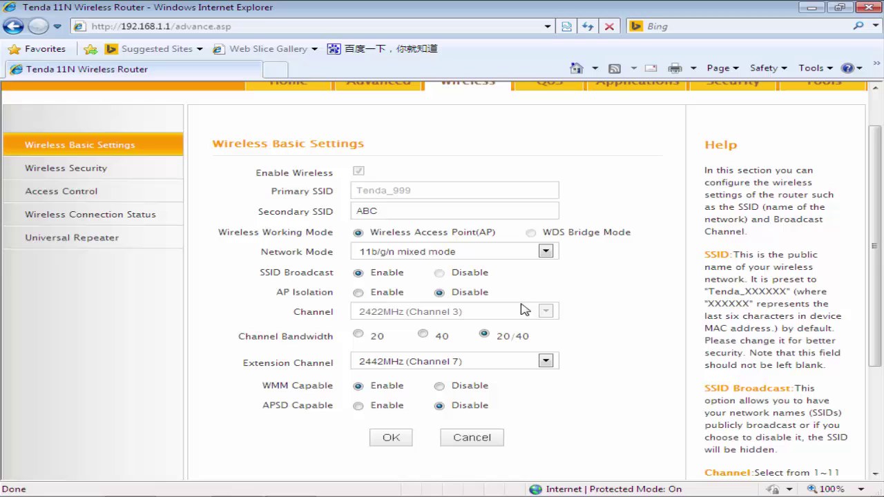
click(96, 169)
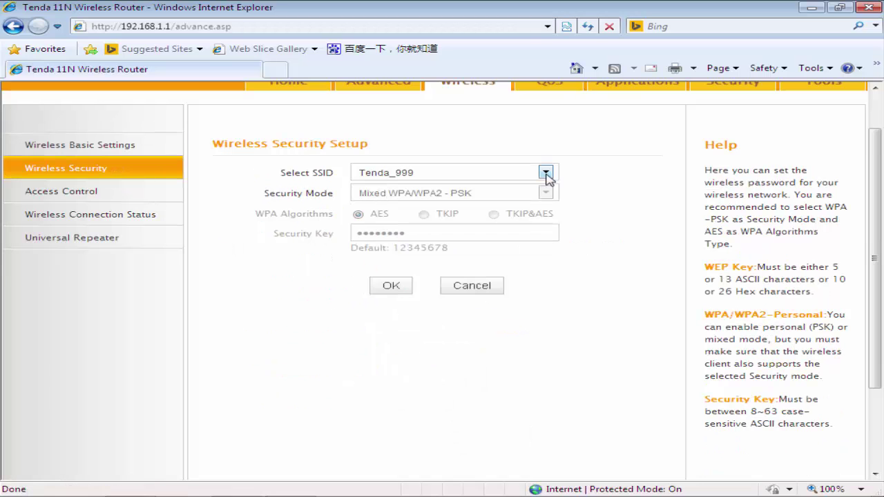
click(545, 172)
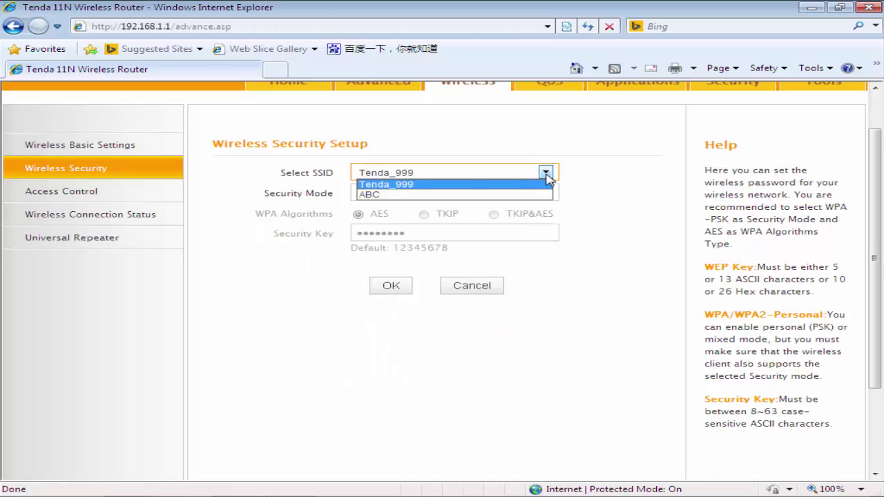
click(383, 195)
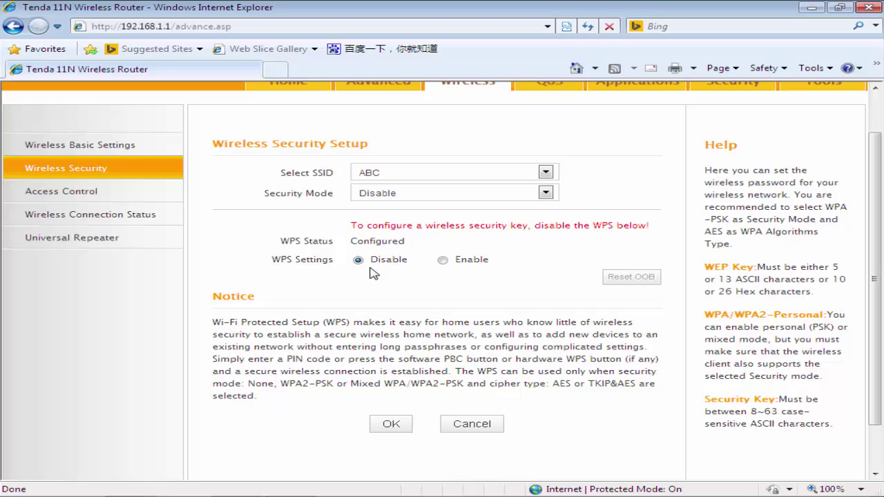
click(546, 193)
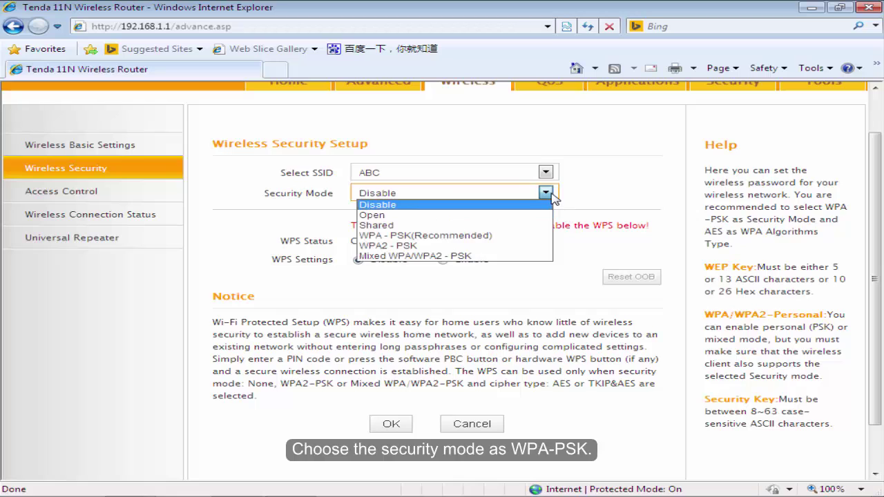
click(517, 242)
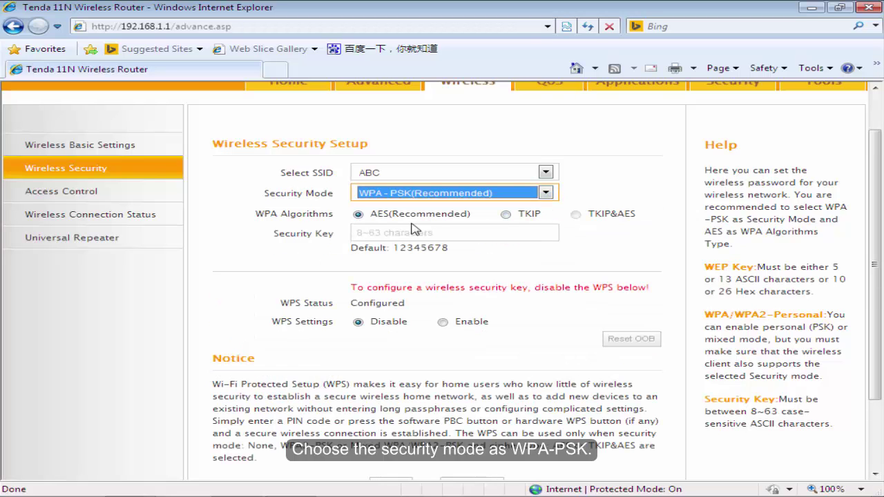
click(449, 233)
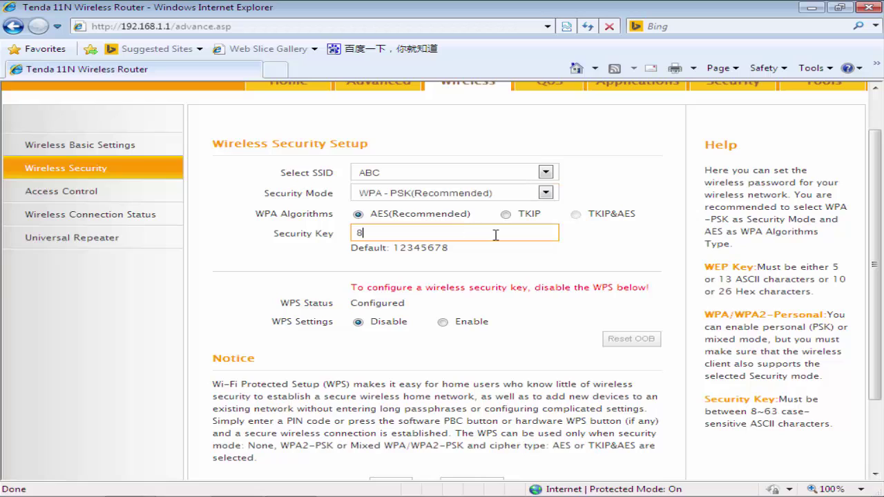
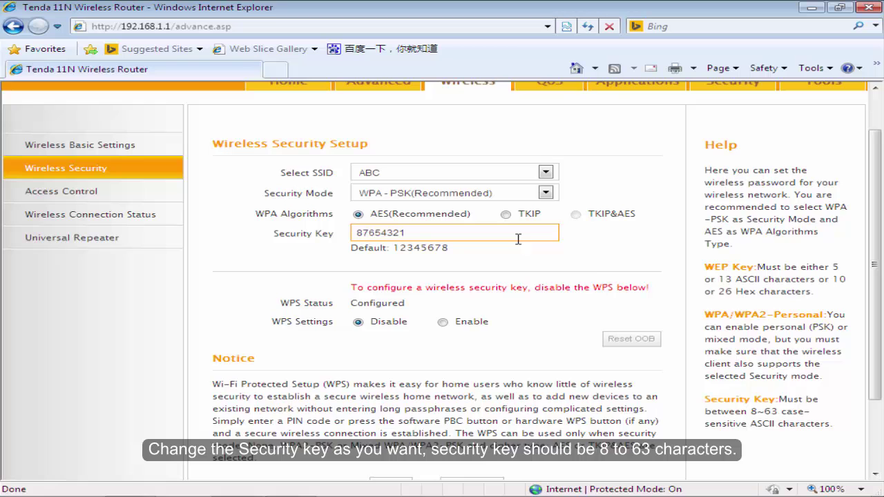
drag(874, 263, 874, 302)
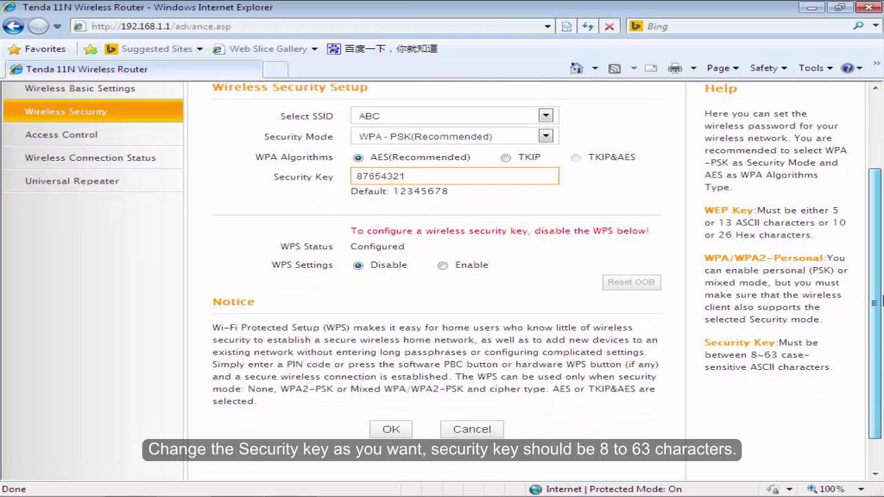
text(0)
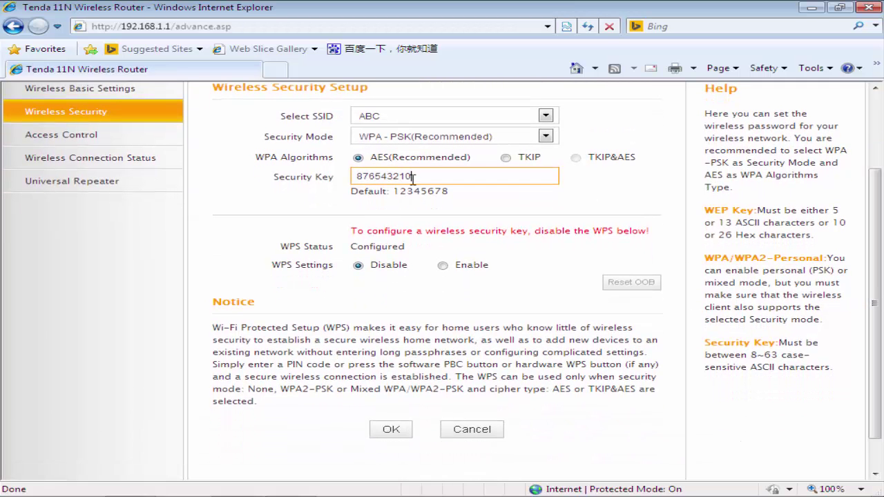